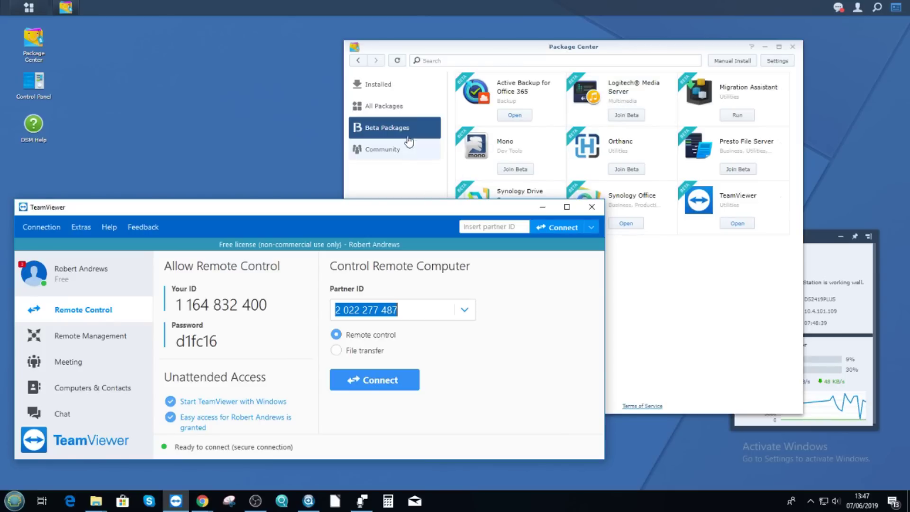
# Centre the Package Center window on the desktop and bring the TeamViewer client back up.
pyautogui.moveTo(439, 50); pyautogui.dragTo(278, 53)
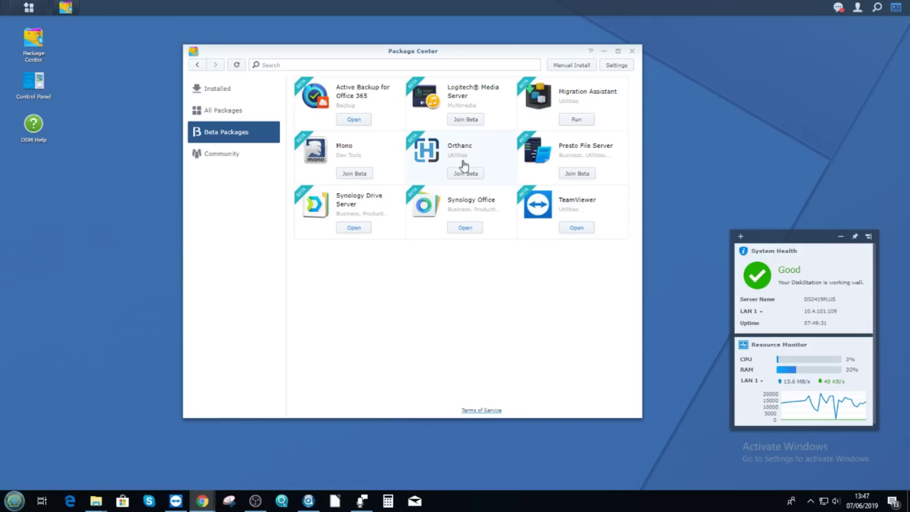
pyautogui.click(177, 502)
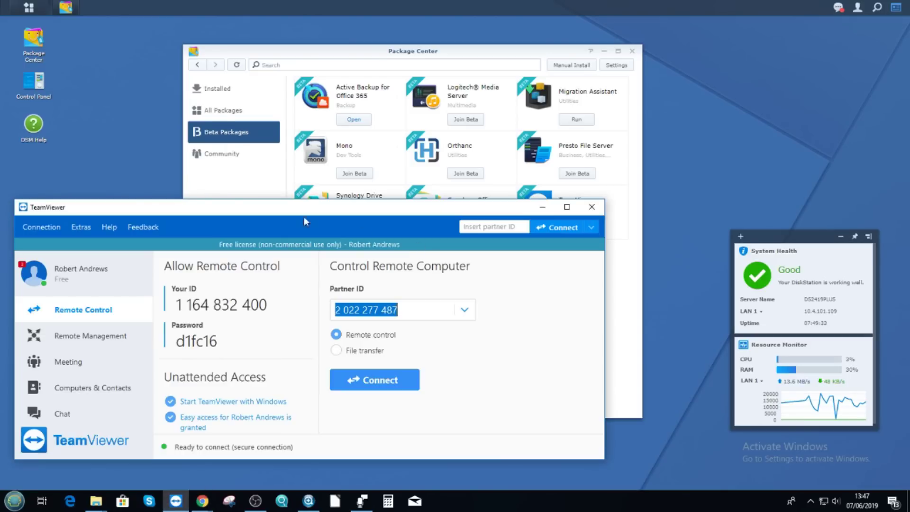
# Shift the TeamViewer window right, bring Package Center in front, and open Control Panel.
pyautogui.moveTo(337, 223); pyautogui.dragTo(419, 222)
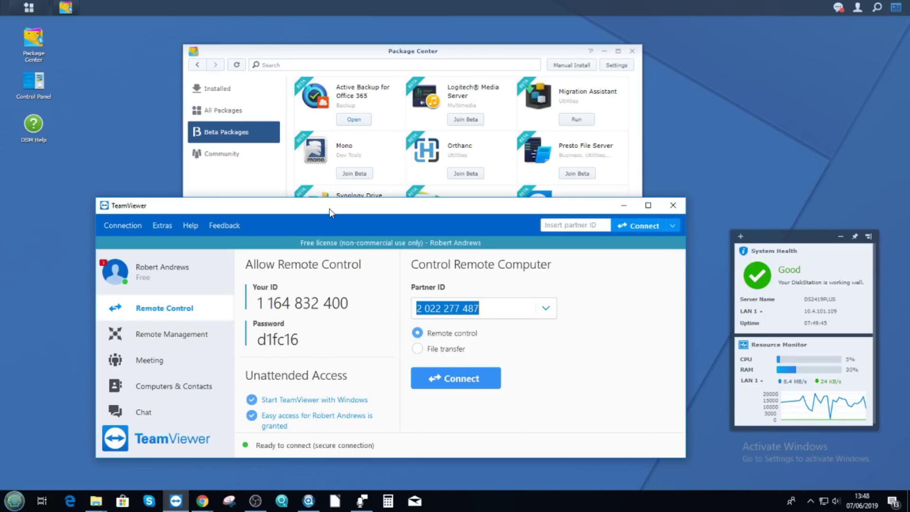
pyautogui.click(368, 47)
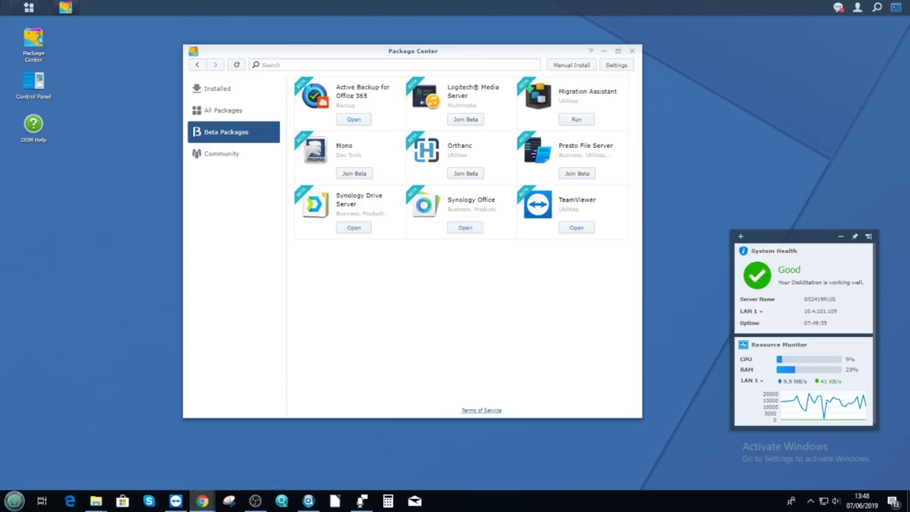
pyautogui.click(34, 81)
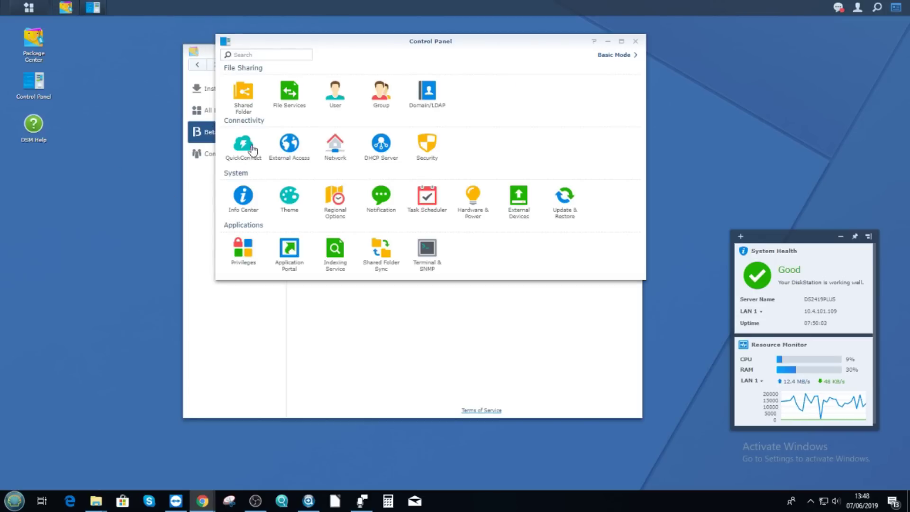
# Check Control Panel's QuickConnect settings, close Control Panel, and return to the TeamViewer client.
pyautogui.click(244, 150)
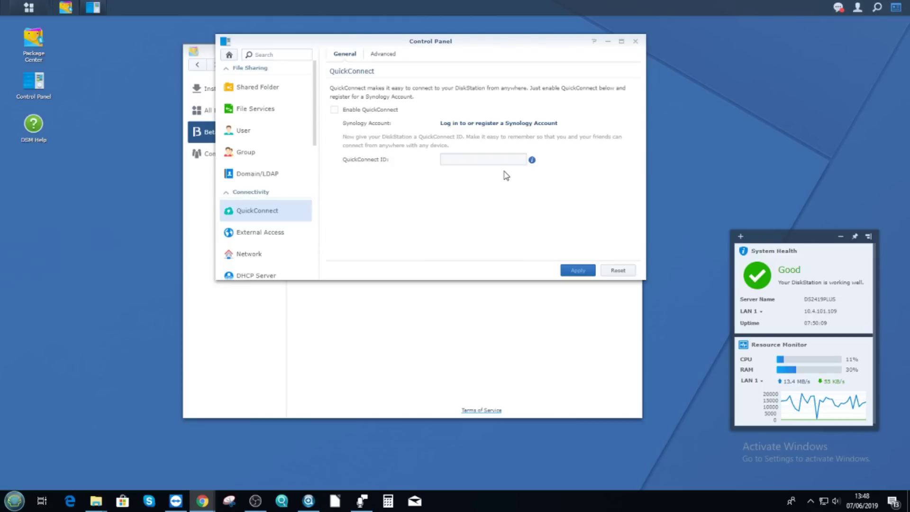
pyautogui.click(636, 45)
pyautogui.click(176, 502)
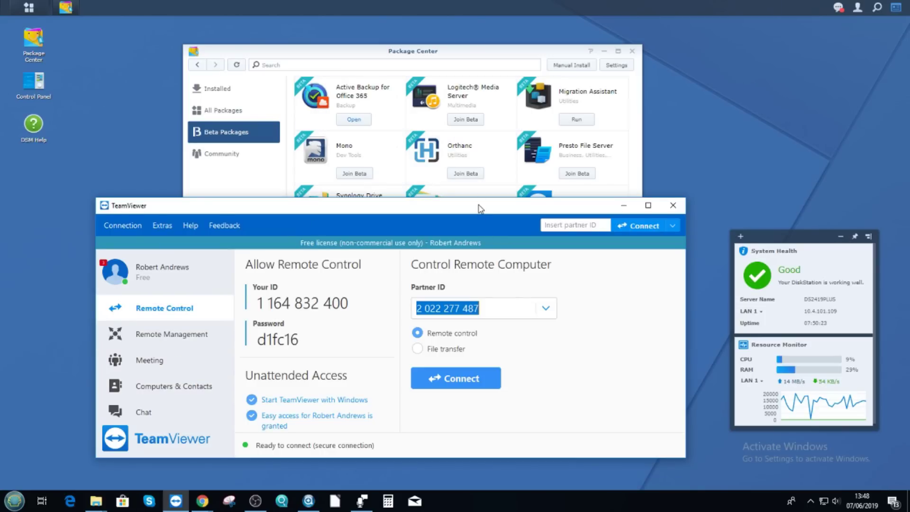
# Nudge the TeamViewer window up slightly and bring Package Center back to the front.
pyautogui.moveTo(480, 209); pyautogui.dragTo(490, 190)
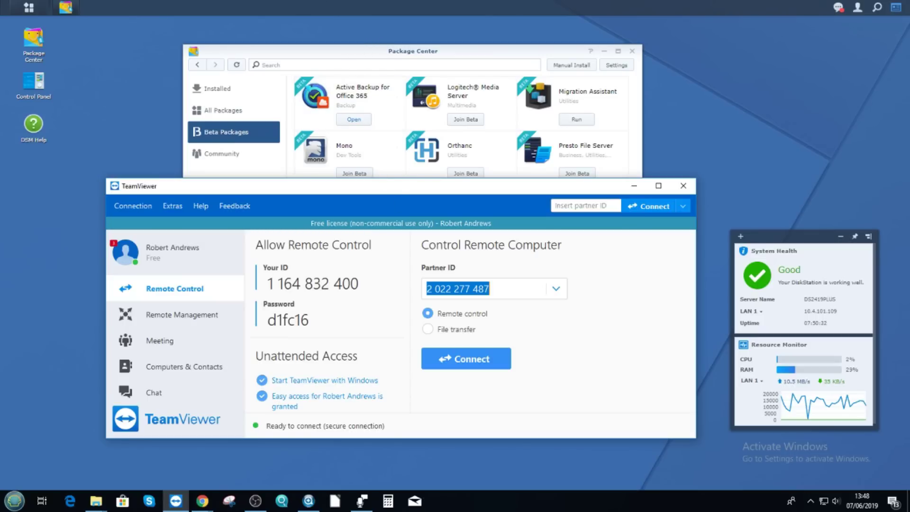
pyautogui.click(300, 63)
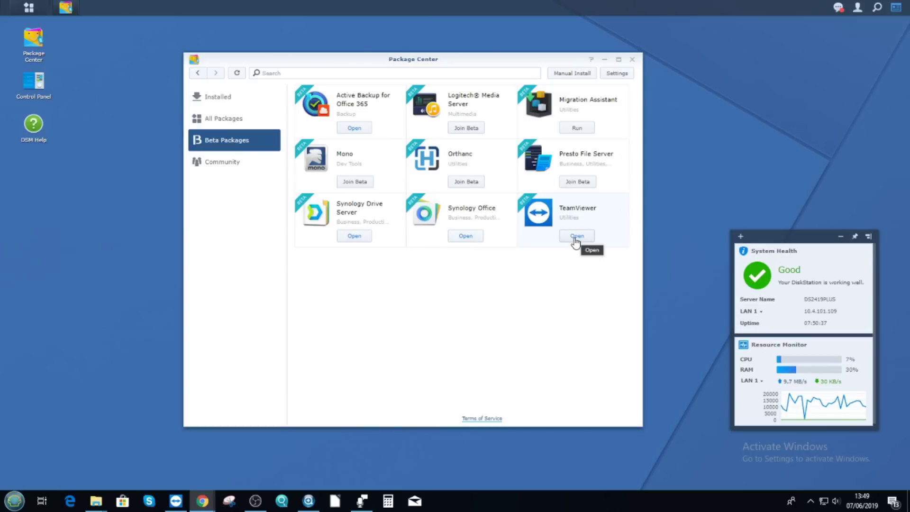
# Launch the TeamViewer package on the NAS and remove its account assignment.
pyautogui.click(536, 215)
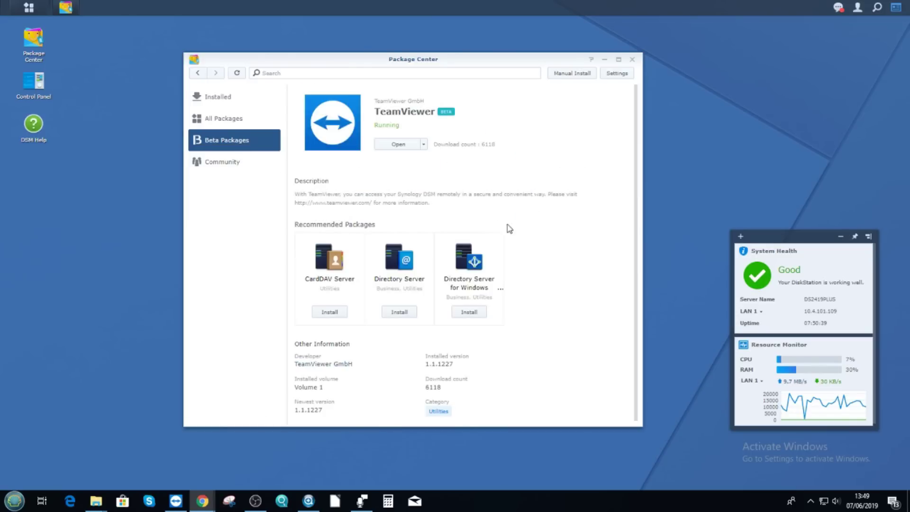
pyautogui.click(393, 144)
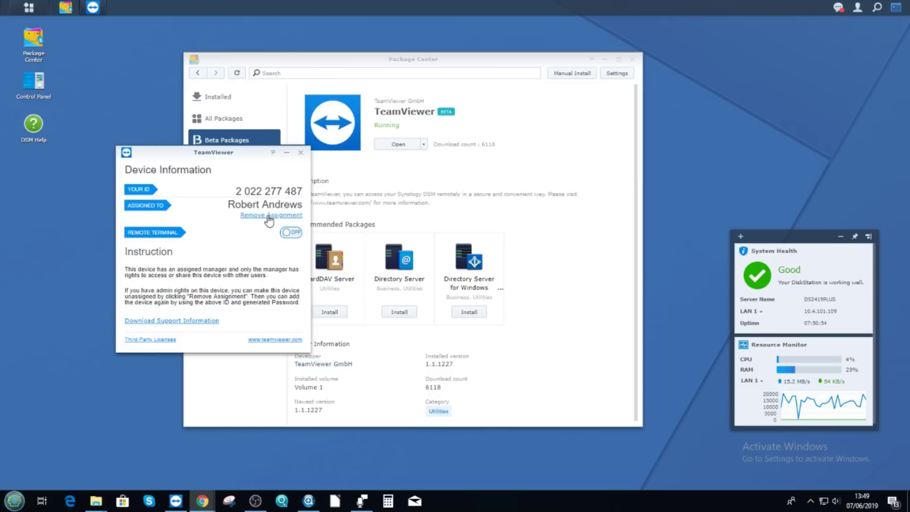
pyautogui.click(269, 215)
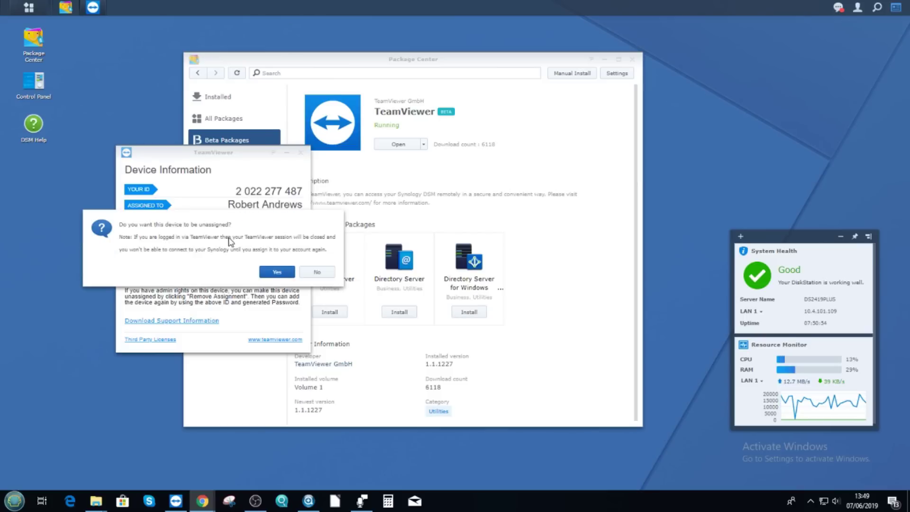
pyautogui.click(279, 273)
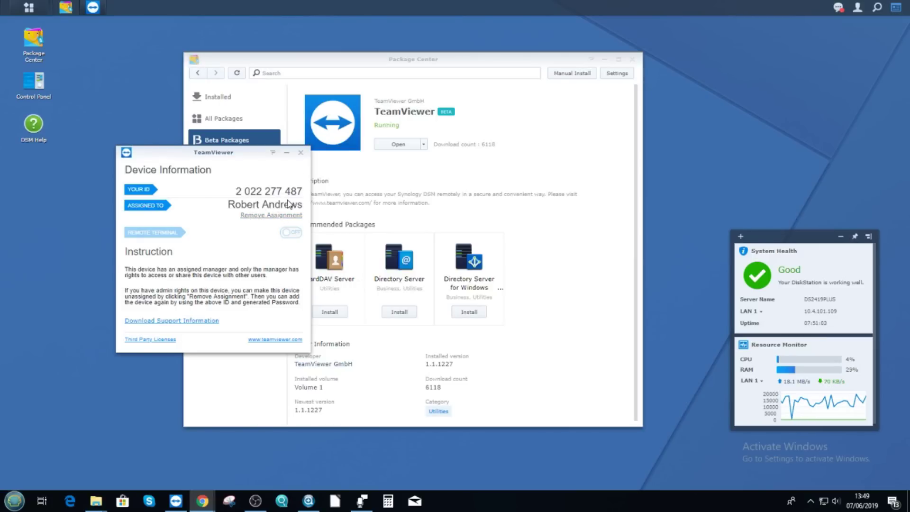
# Reopen TeamViewer's Device Information window and select the device password.
pyautogui.click(300, 153)
pyautogui.click(399, 145)
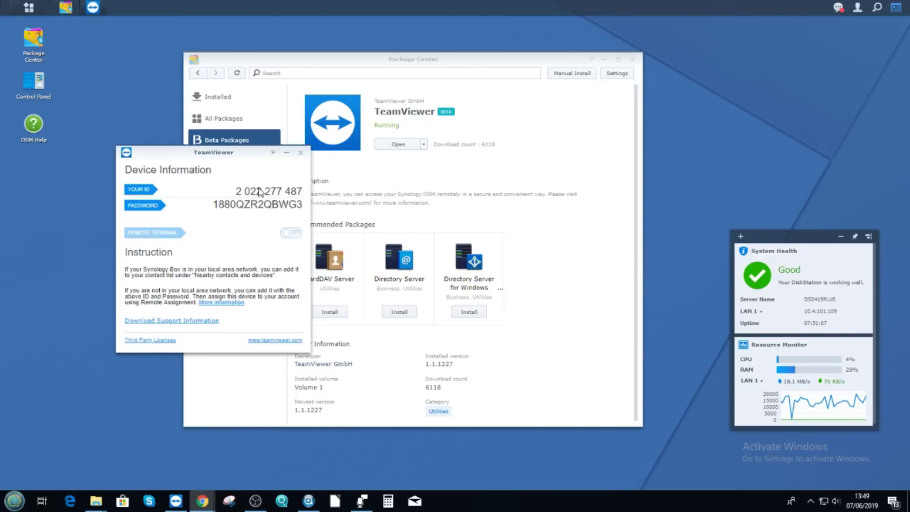
pyautogui.rightClick(257, 209)
pyautogui.click(231, 209)
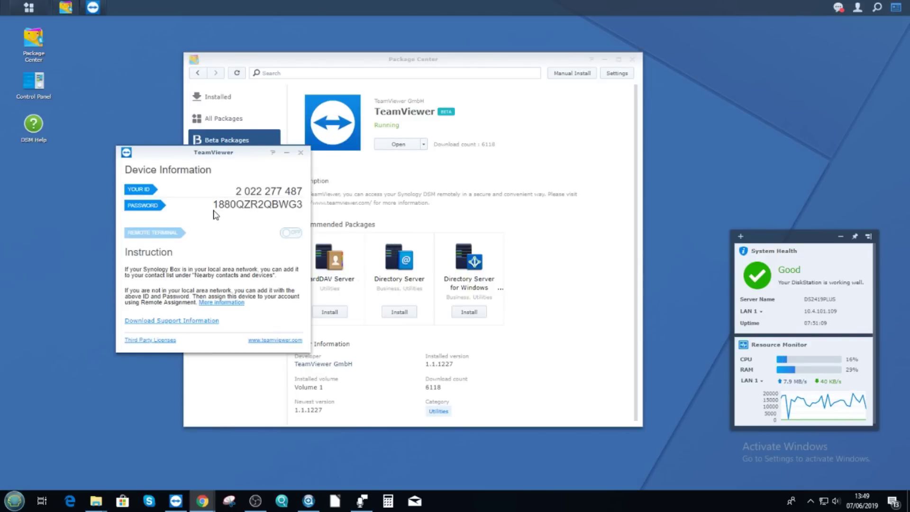
pyautogui.doubleClick(234, 208)
pyautogui.click(233, 207)
# Bring the TeamViewer client forward and open the Computers & Contacts list.
pyautogui.click(176, 499)
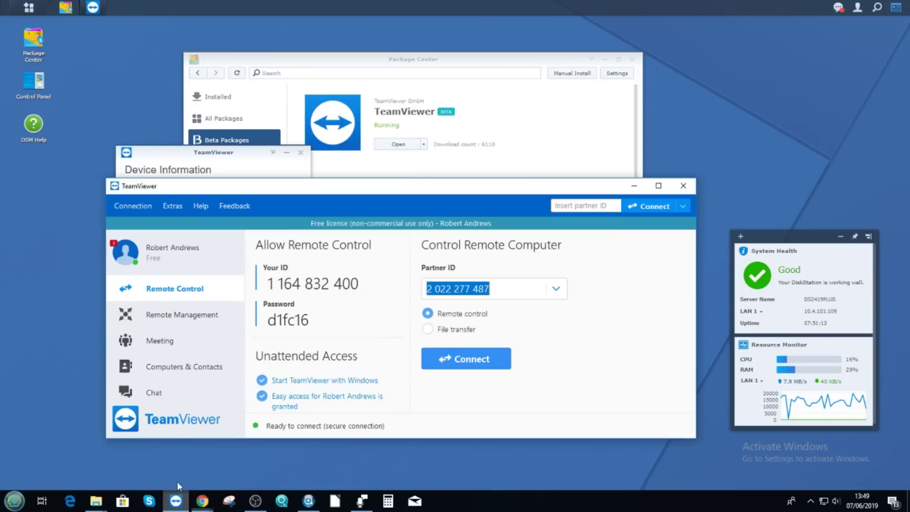
pyautogui.click(189, 316)
pyautogui.click(184, 341)
pyautogui.click(181, 368)
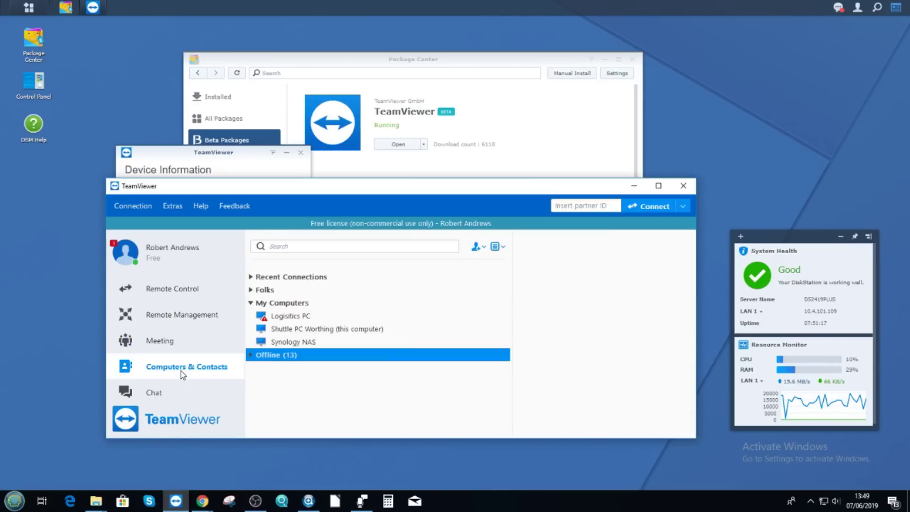
# Delete the Synology NAS entry from My Computers.
pyautogui.click(280, 344)
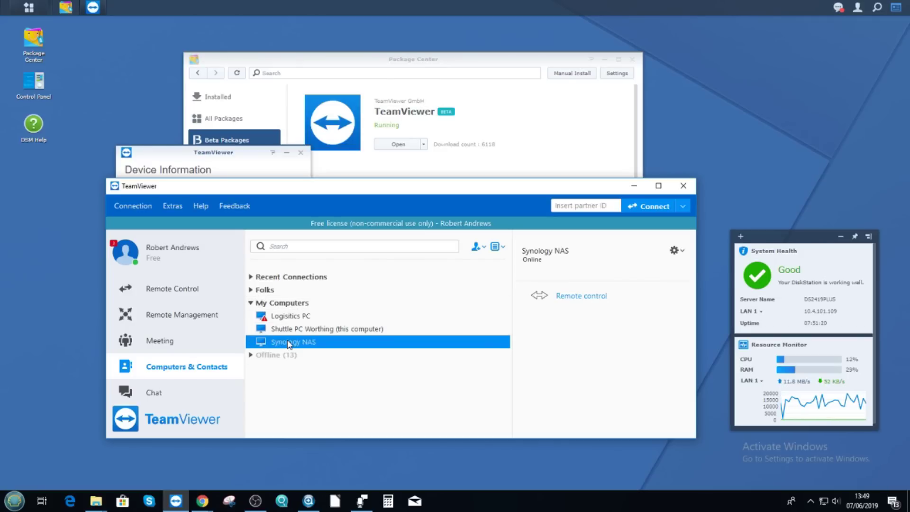
pyautogui.click(676, 251)
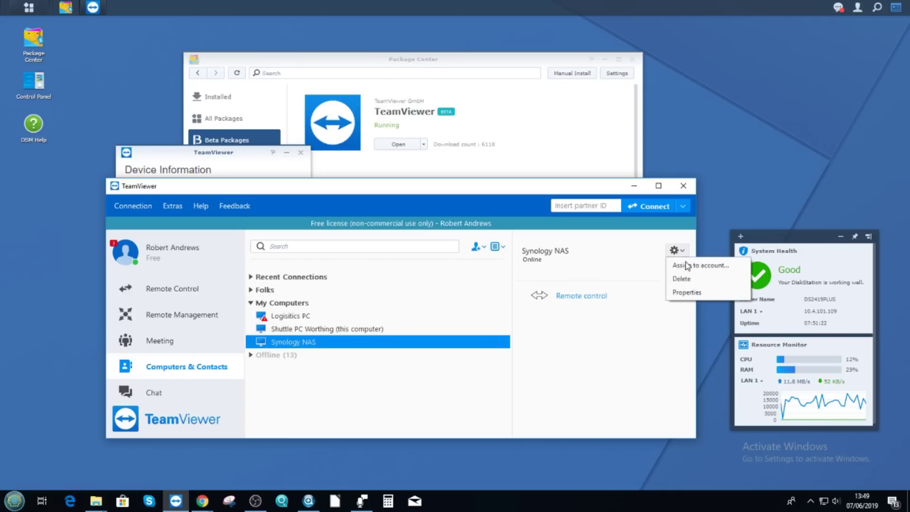
pyautogui.click(683, 279)
pyautogui.click(514, 249)
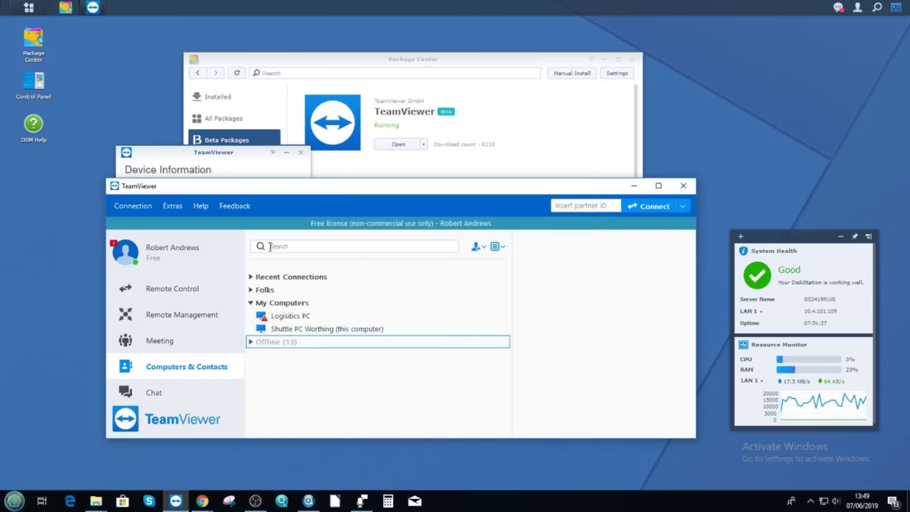
pyautogui.click(483, 249)
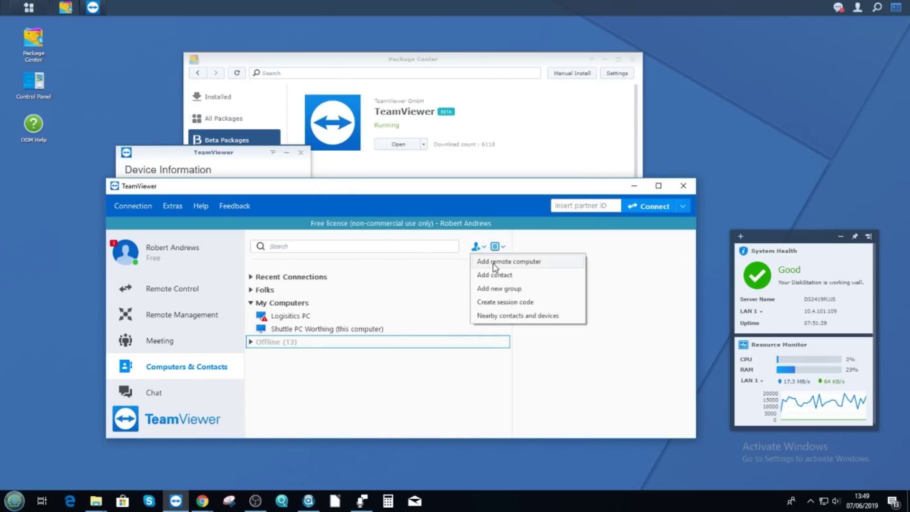
# Add a new remote computer and paste the device password into its Password field.
pyautogui.click(493, 264)
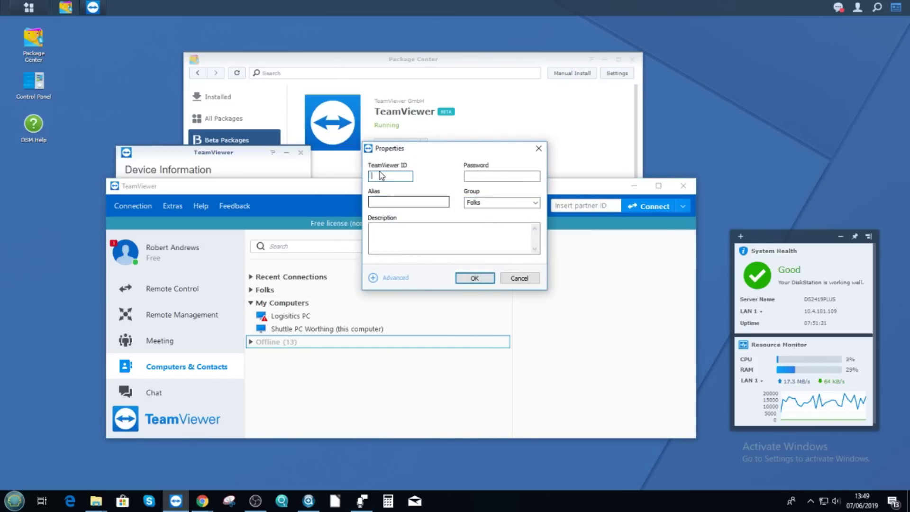
pyautogui.click(515, 176)
pyautogui.rightClick(515, 175)
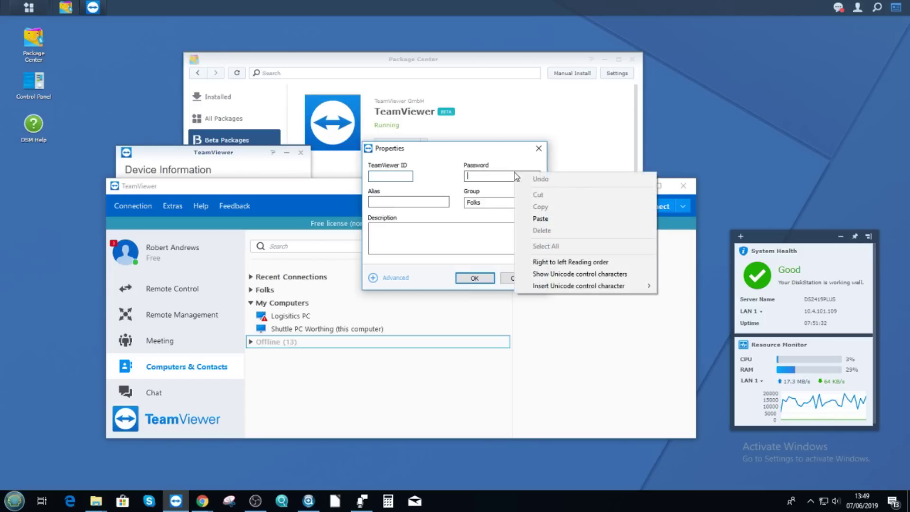
pyautogui.click(559, 217)
# Copy the NAS's TeamViewer ID from Device Information into the new computer's ID field.
pyautogui.click(238, 158)
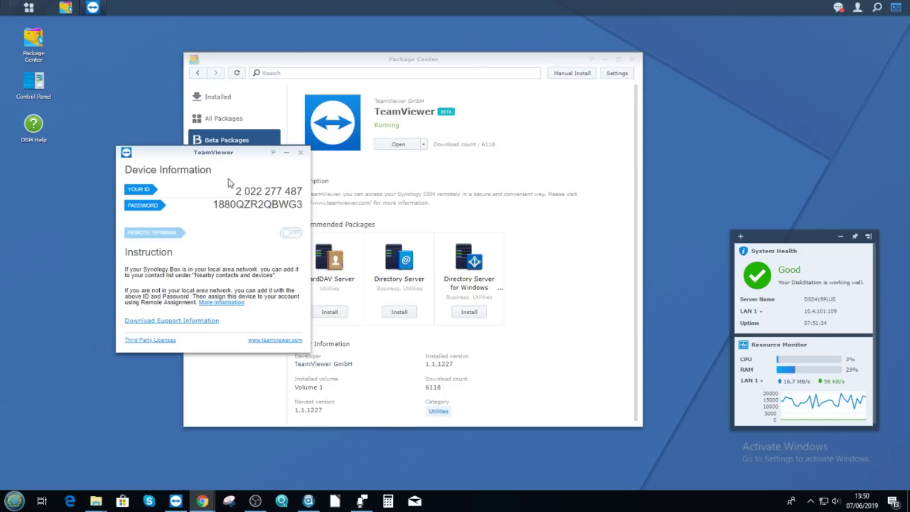
pyautogui.tripleClick(260, 192)
pyautogui.rightClick(259, 191)
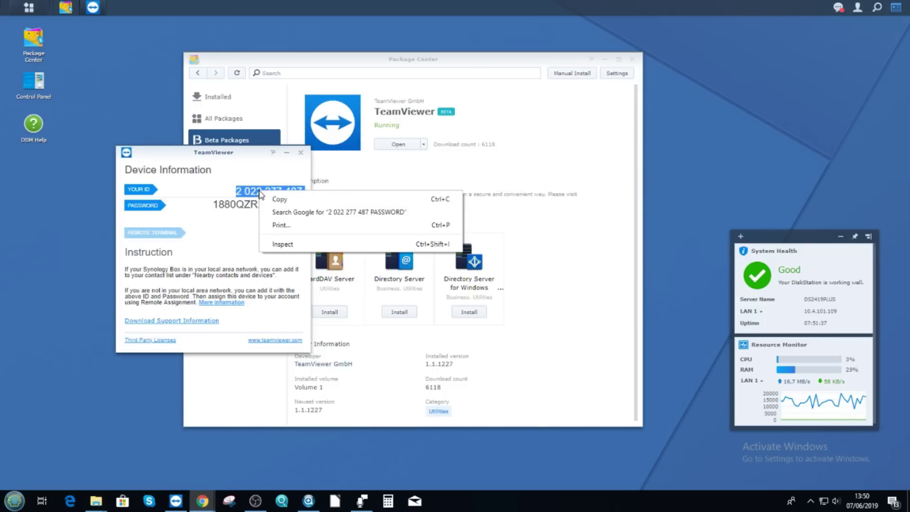
pyautogui.click(280, 201)
pyautogui.click(175, 501)
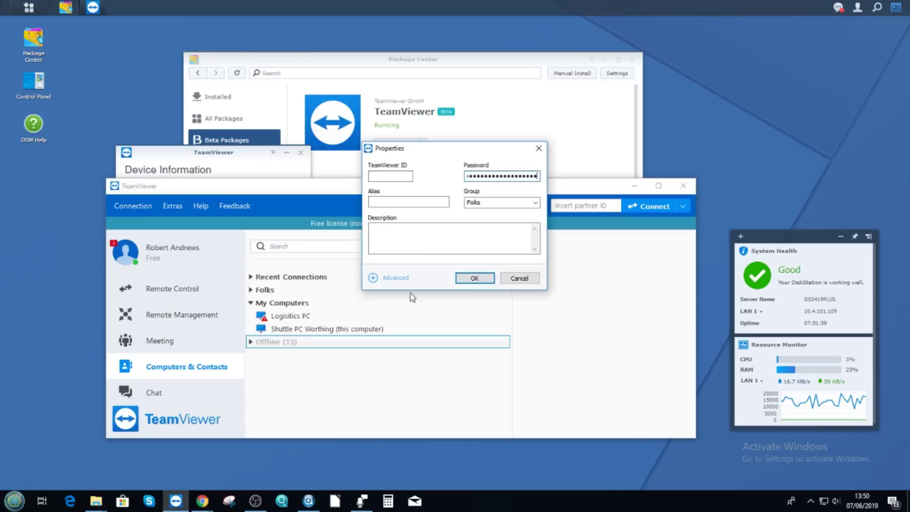
pyautogui.click(397, 176)
pyautogui.rightClick(393, 175)
pyautogui.click(439, 220)
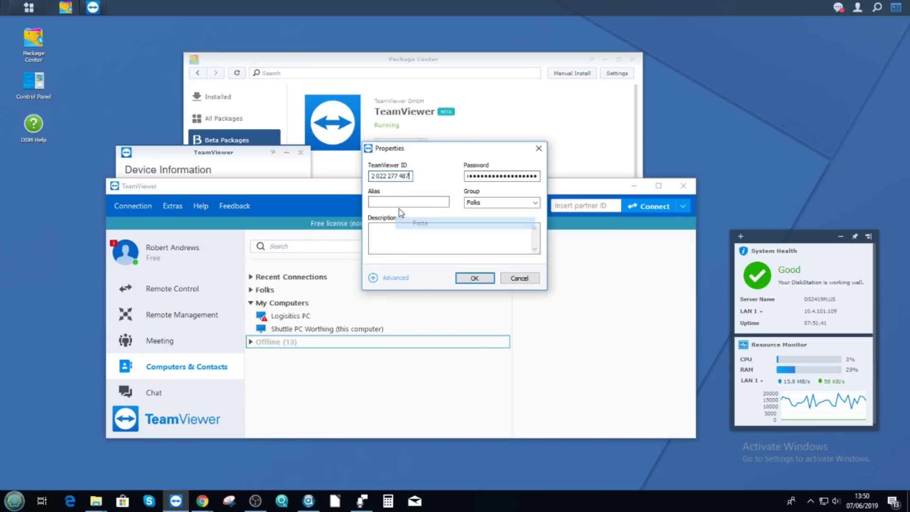
# Save the contact with alias Syn and start remote control to it.
pyautogui.click(394, 201)
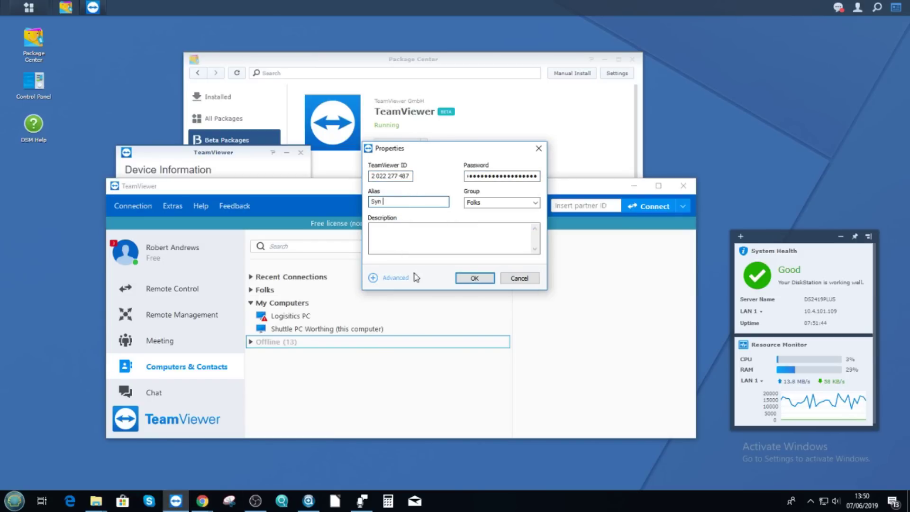
pyautogui.press('Return')
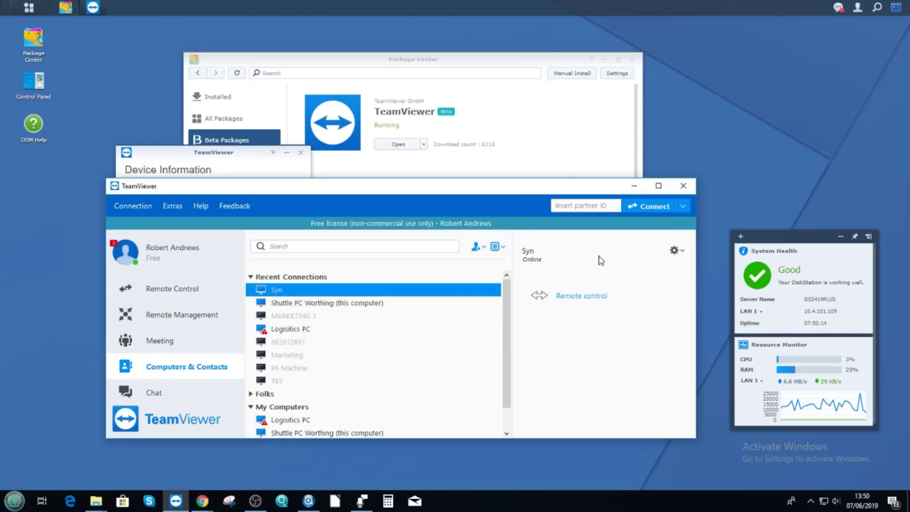
pyautogui.click(585, 297)
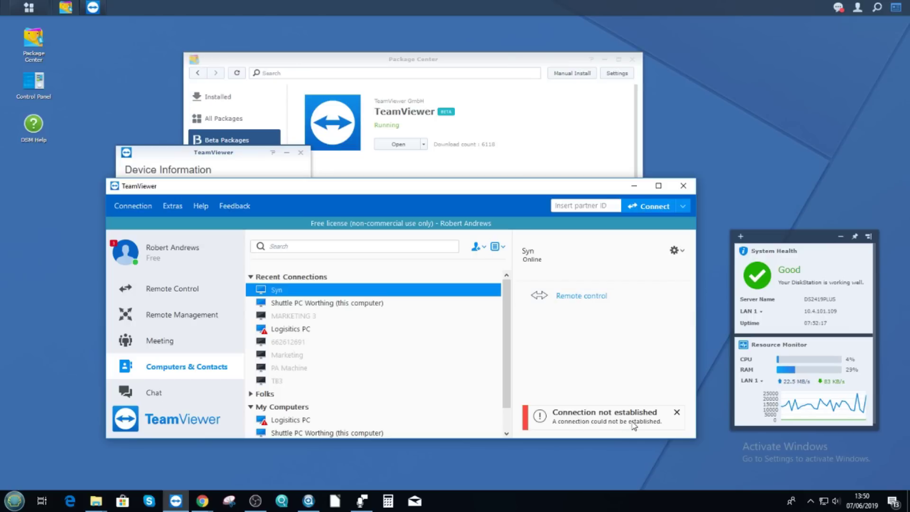
pyautogui.click(223, 156)
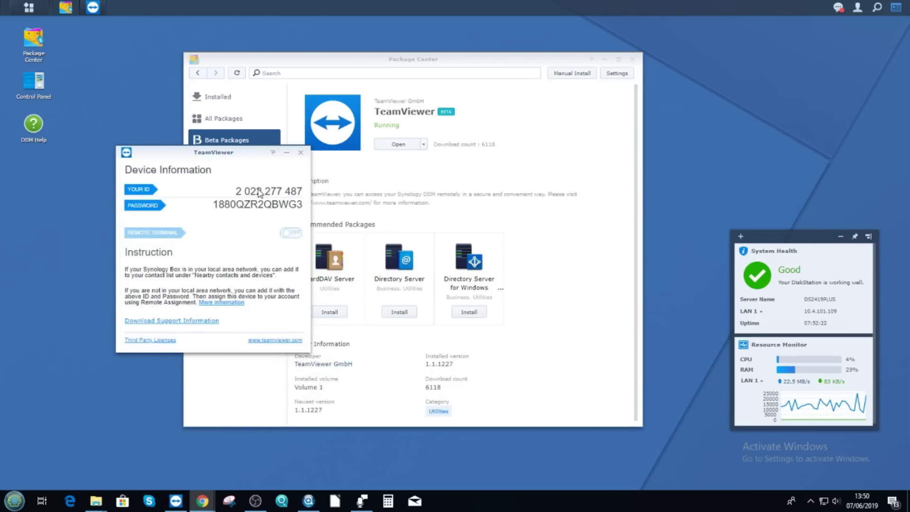
pyautogui.click(176, 501)
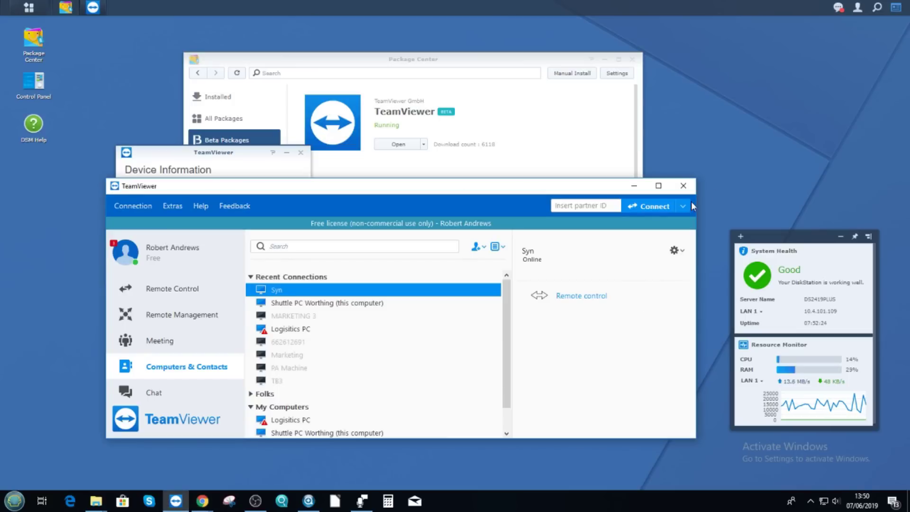
pyautogui.click(677, 250)
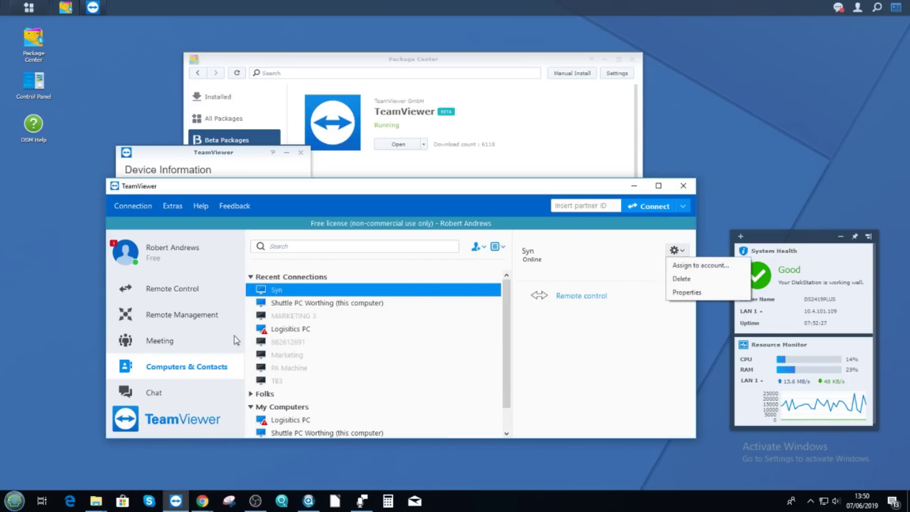
# Assign Syn to the account with its device password and launch a remote control session.
pyautogui.click(684, 266)
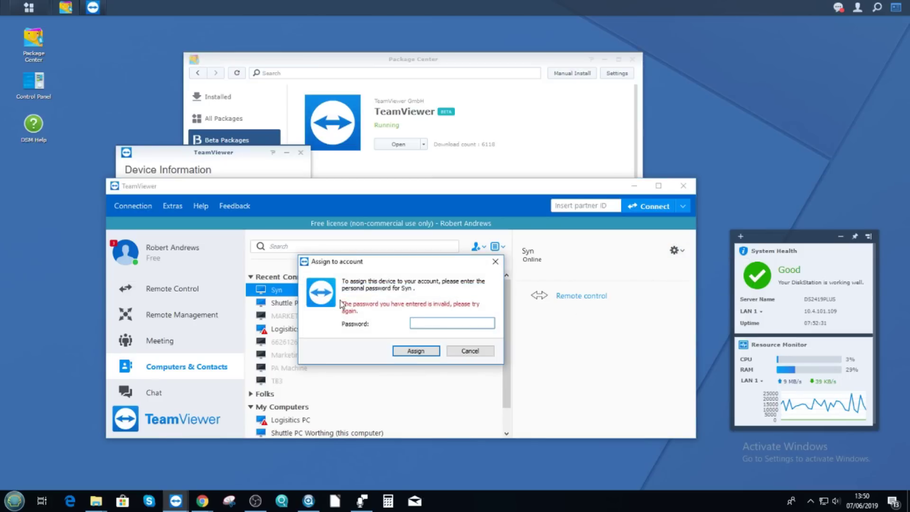
pyautogui.click(424, 352)
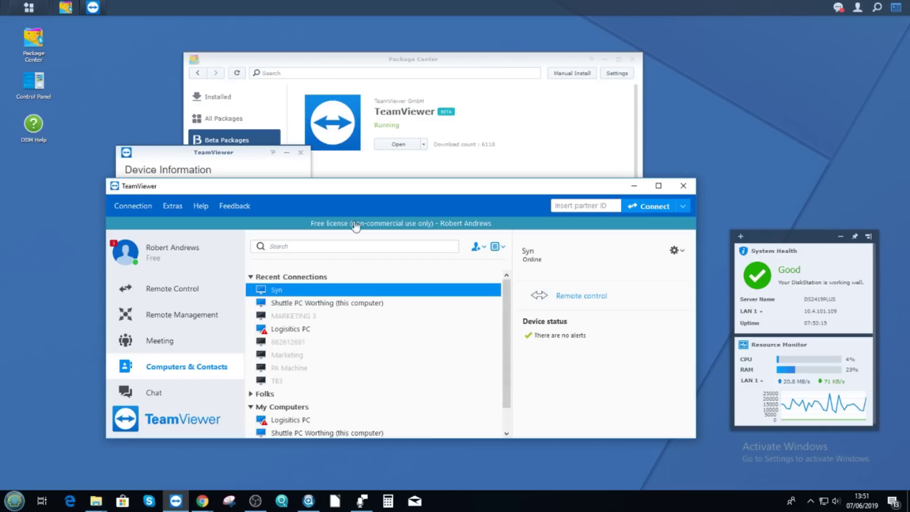
pyautogui.click(587, 296)
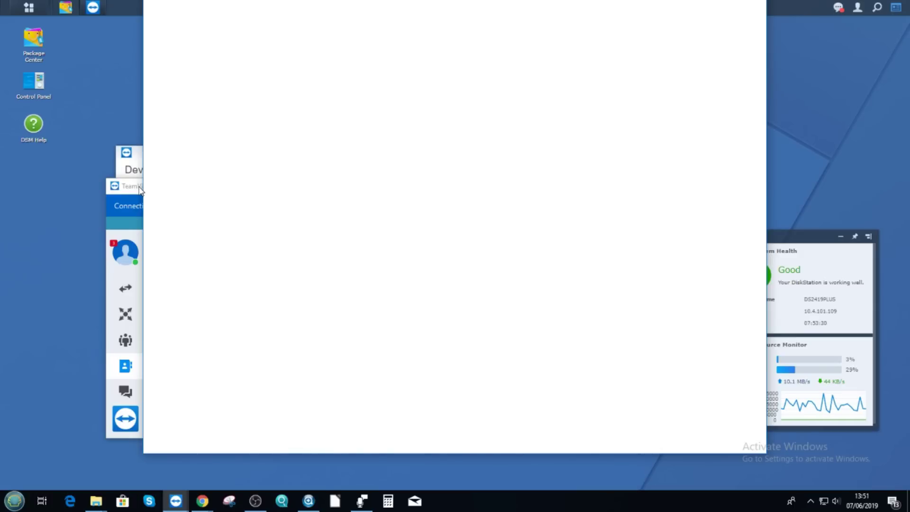
# Sign in to the remote DSM with the admin username and its password.
pyautogui.moveTo(138, 190); pyautogui.dragTo(87, 184)
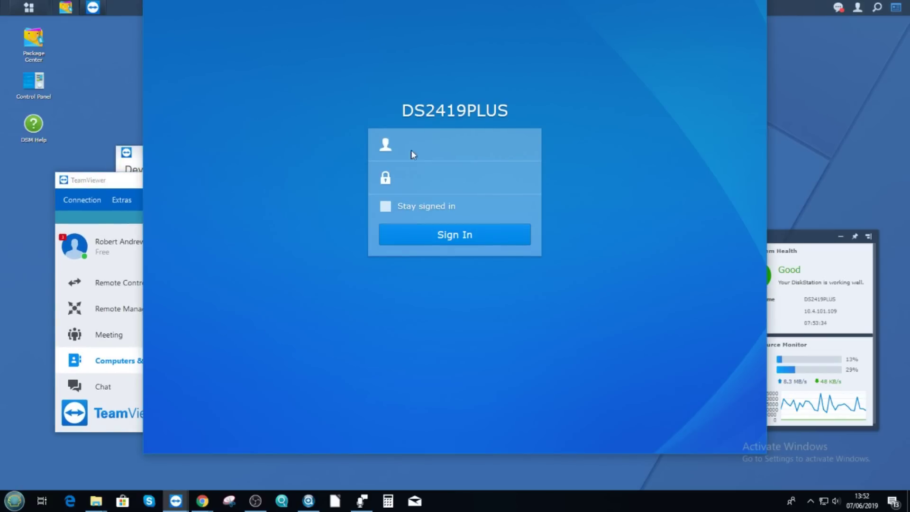
pyautogui.click(414, 148)
pyautogui.write('admin')
pyautogui.press('Tab')
pyautogui.write('********')
pyautogui.click(471, 230)
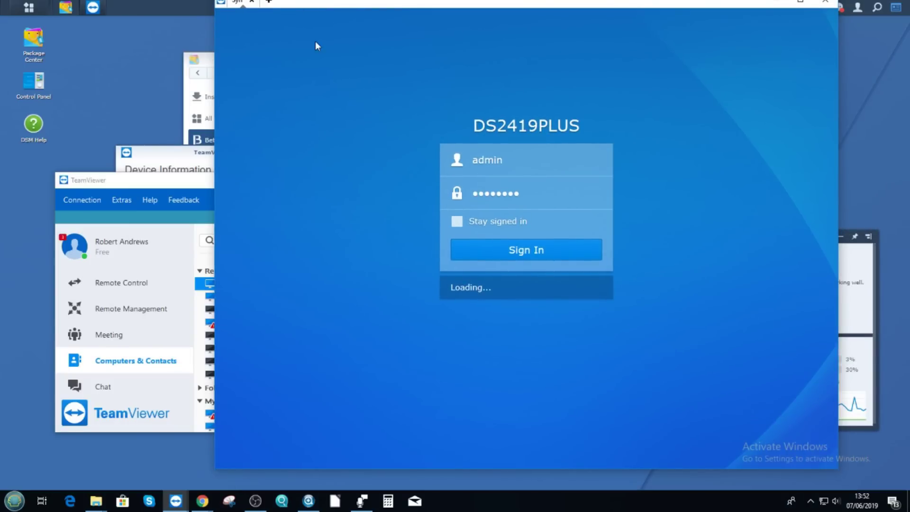
# Reposition the TeamViewer client window and switch back to the local DSM in Chrome.
pyautogui.moveTo(165, 185); pyautogui.dragTo(346, 92)
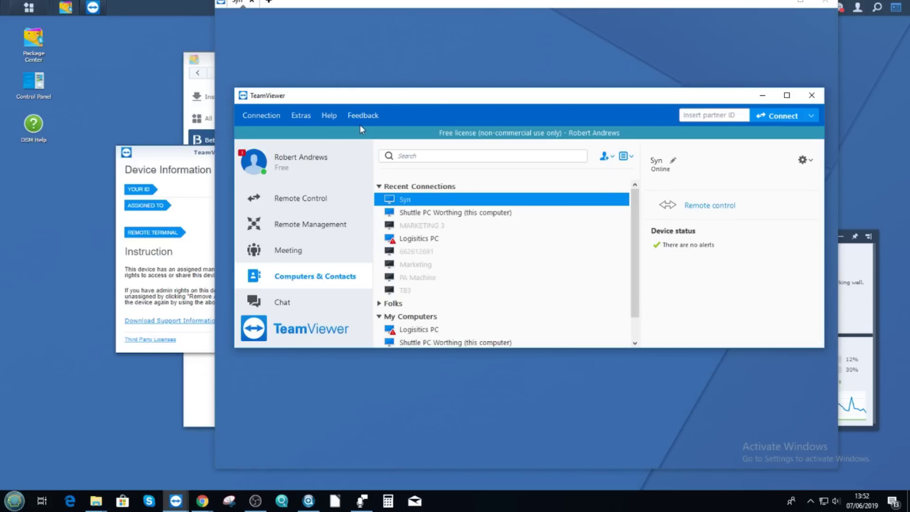
pyautogui.moveTo(495, 101); pyautogui.dragTo(347, 186)
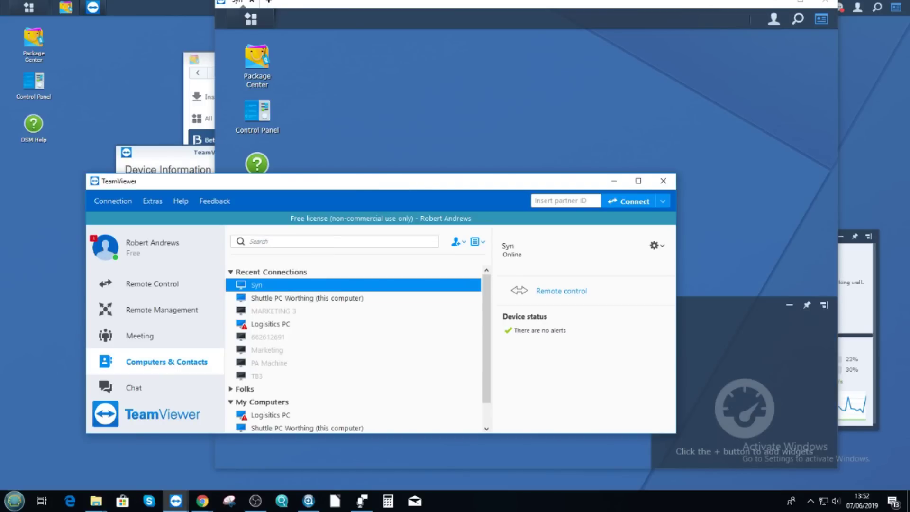
pyautogui.hotkey('alt', 'Tab')
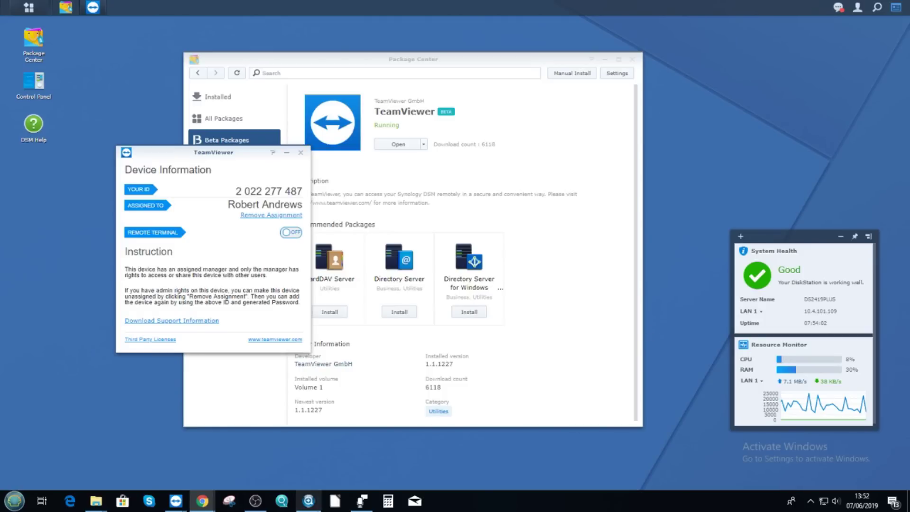
# Return to the Syn remote session and open the NAS's DSM main menu.
pyautogui.hotkey('alt', 'Tab')
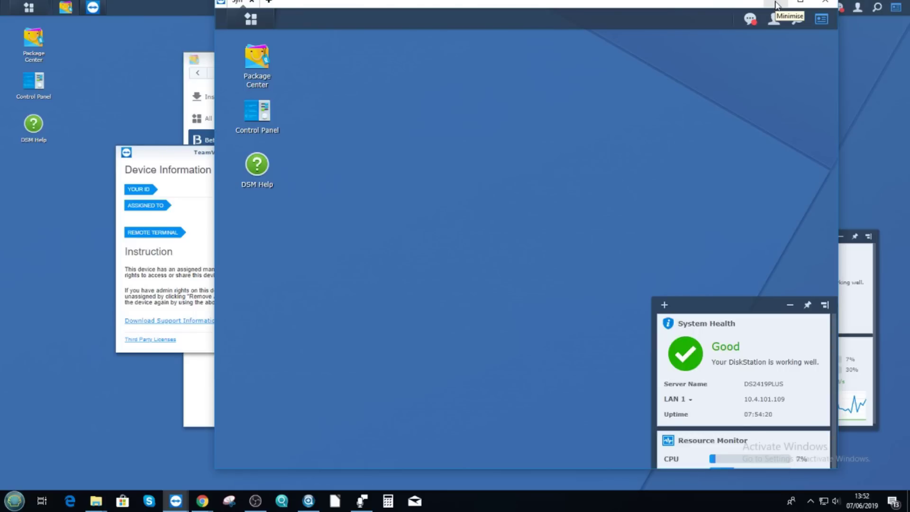
pyautogui.click(251, 19)
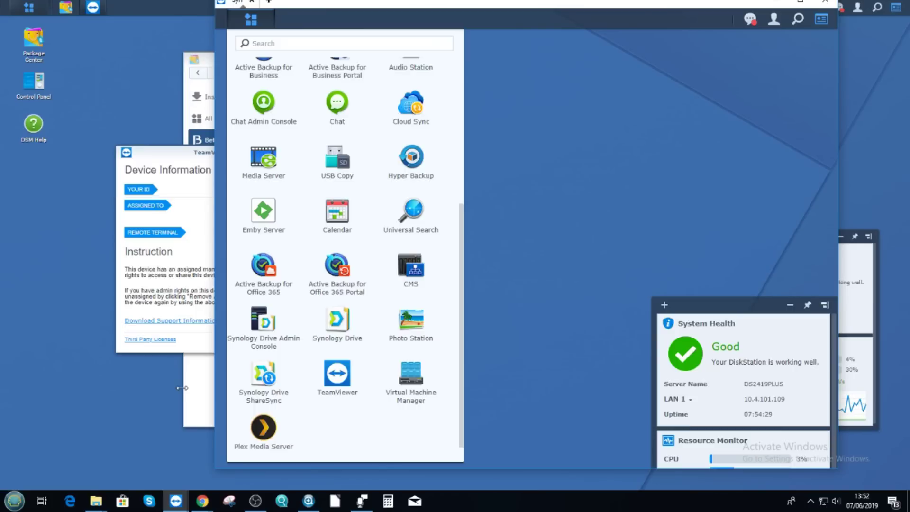
# Bring the TeamViewer client forward, close the Syn session, and view Shuttle PC Worthing's details.
pyautogui.moveTo(175, 501)
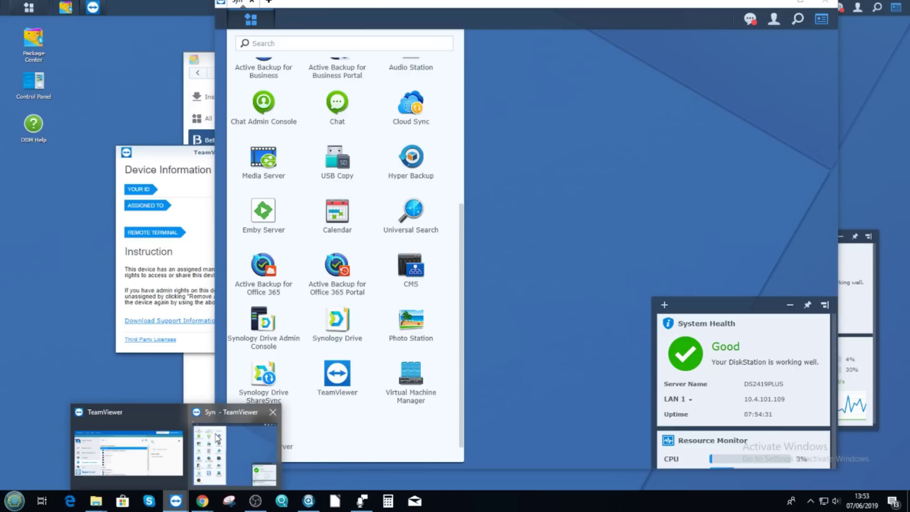
pyautogui.click(127, 453)
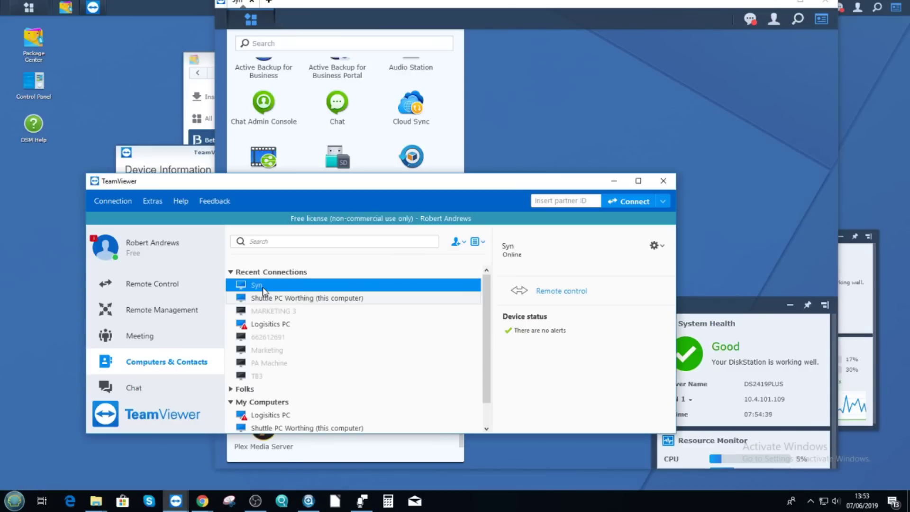
pyautogui.click(828, 4)
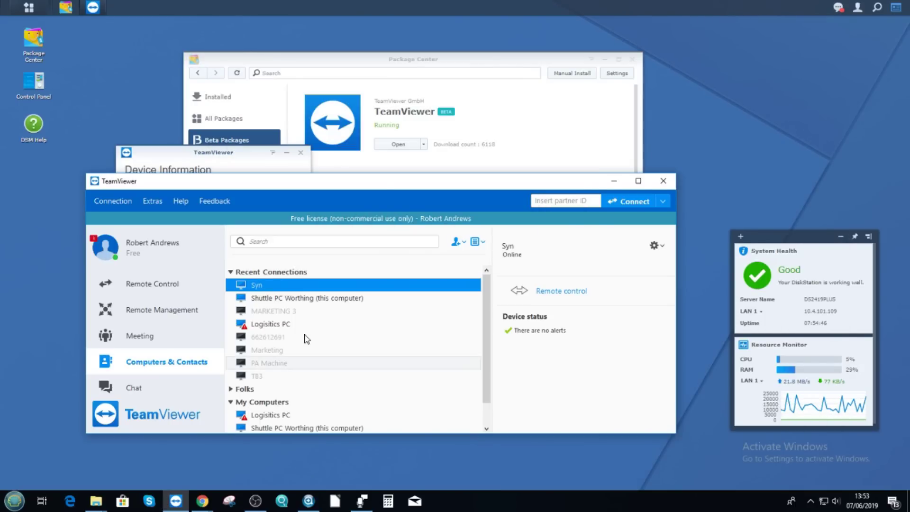
pyautogui.click(361, 298)
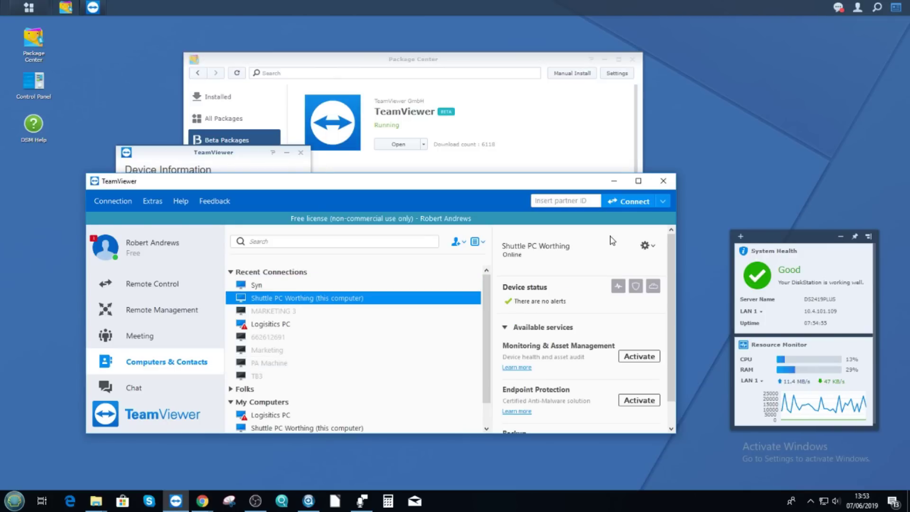
# Compare the Logisitics PC and Shuttle PC Worthing details, then return to Package Center, nudged right.
pyautogui.scroll(-1, 543, 314)
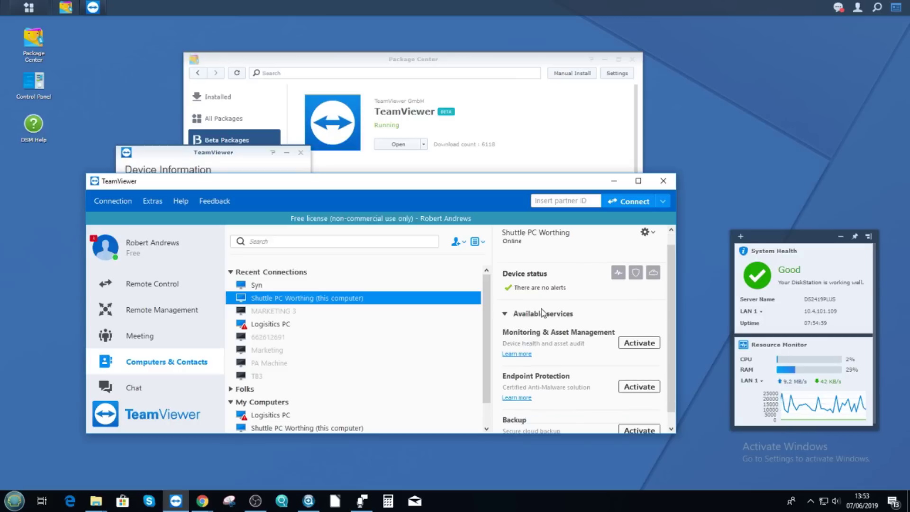
pyautogui.scroll(-1, 543, 314)
pyautogui.click(279, 325)
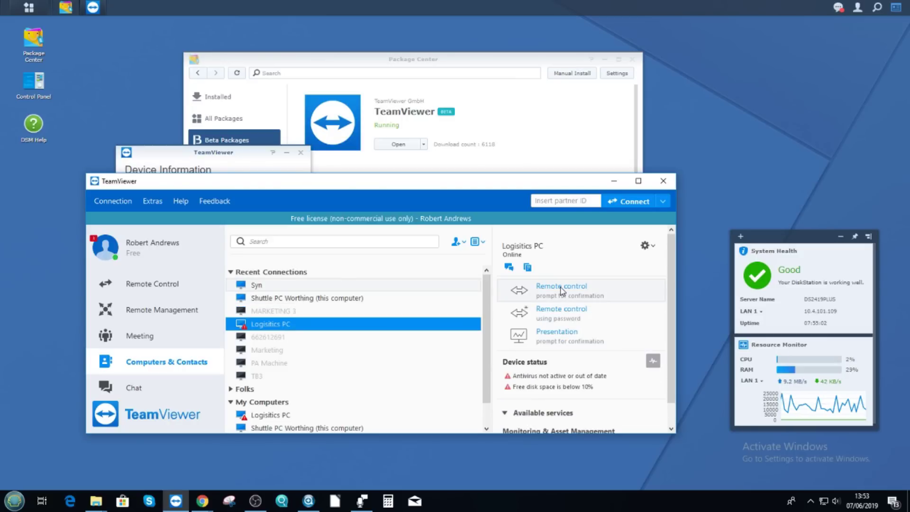
pyautogui.press('Up')
pyautogui.press('Up')
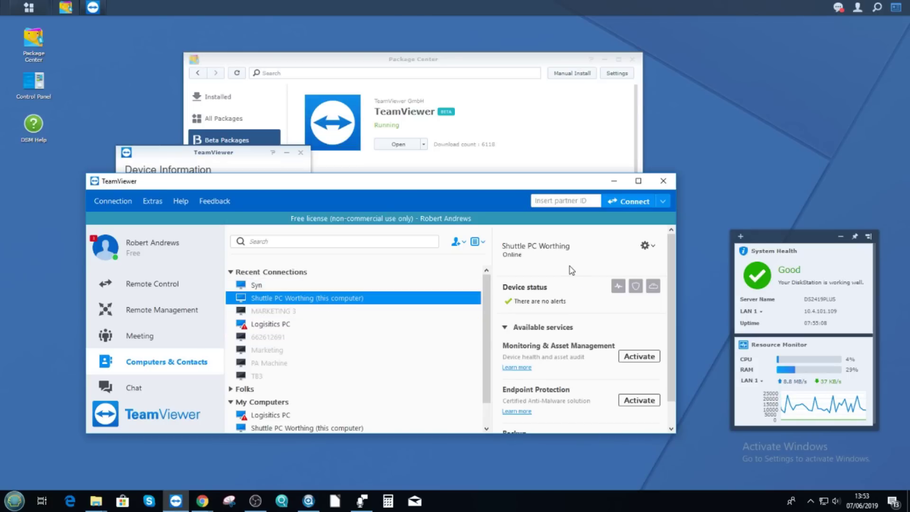
pyautogui.scroll(-2, 584, 304)
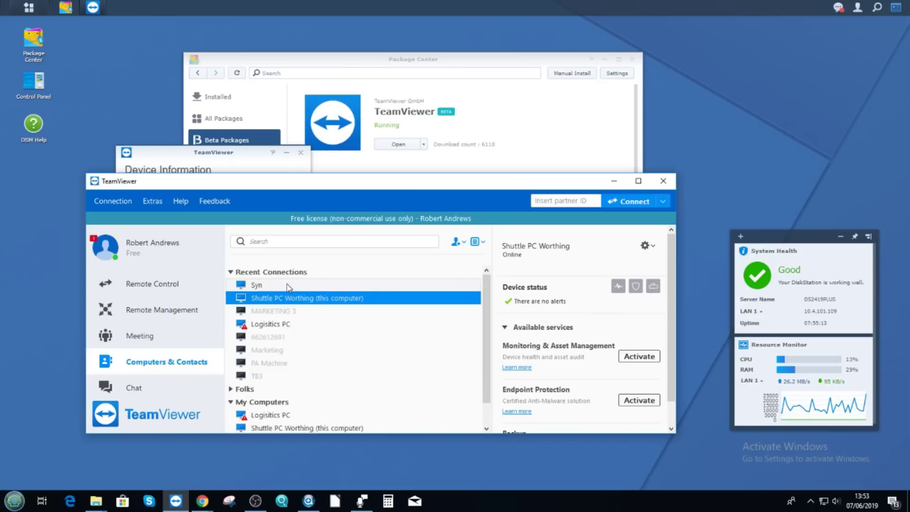
pyautogui.hotkey('alt', 'Tab')
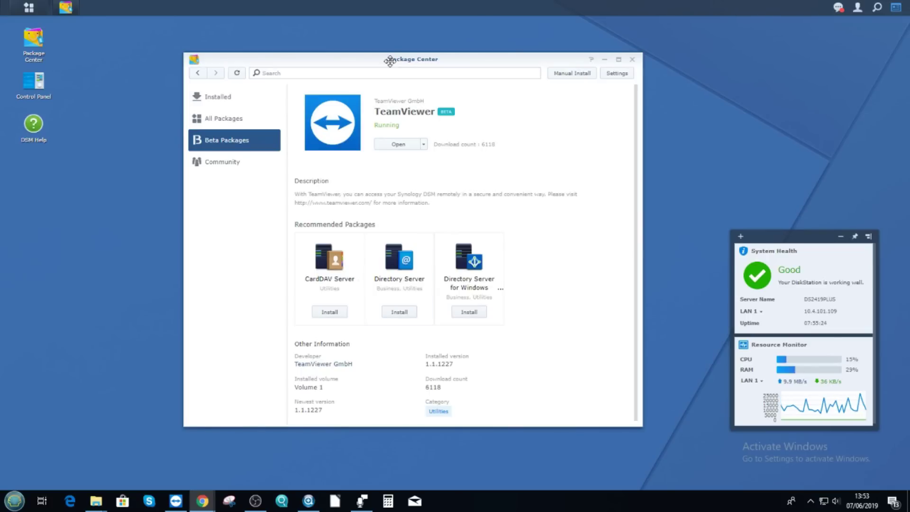
pyautogui.moveTo(389, 60); pyautogui.dragTo(418, 67)
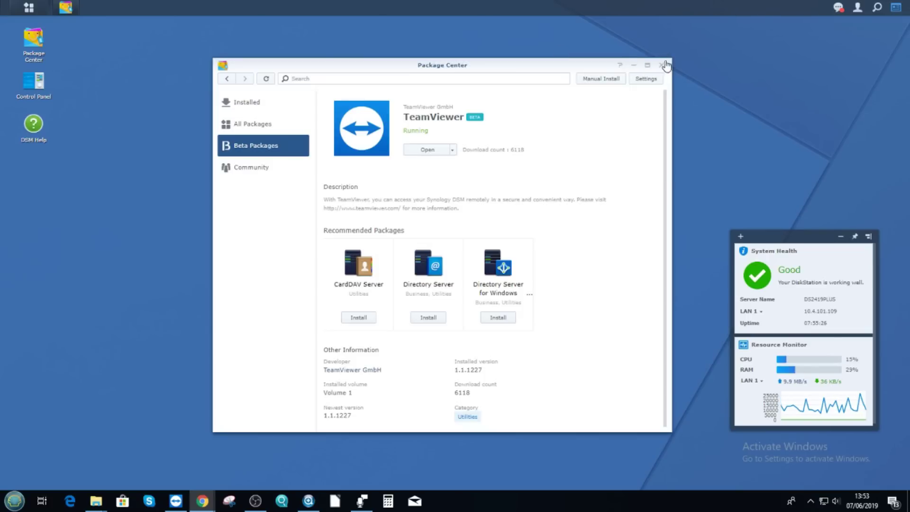